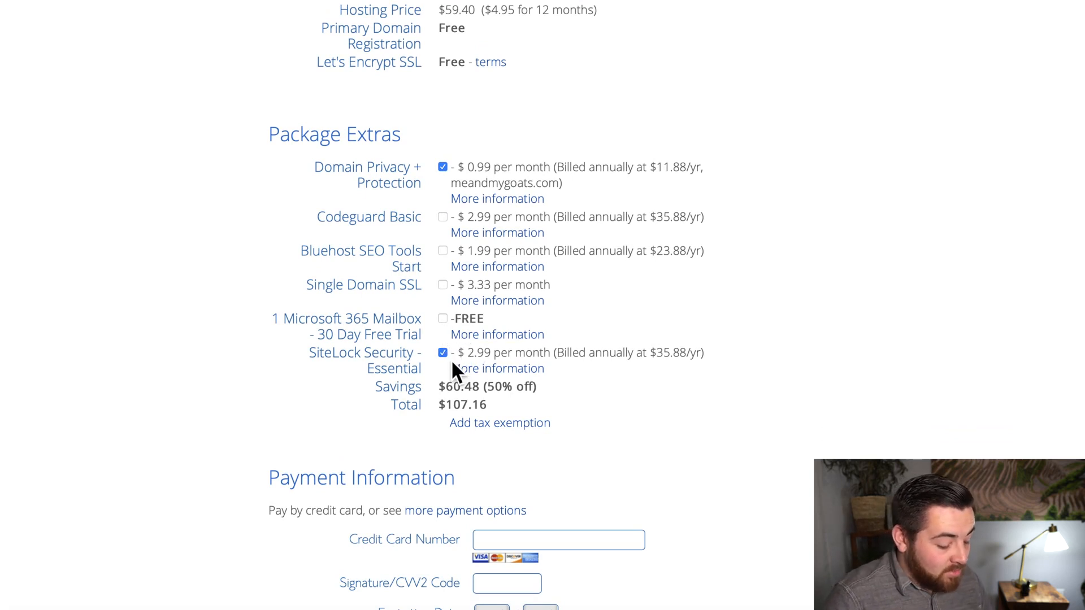
Step: Remove the SiteLock Security - Essential extra from the hosting package, keeping Domain Privacy + Protection selected
{"action": "left_click", "coordinate": [444, 354]}
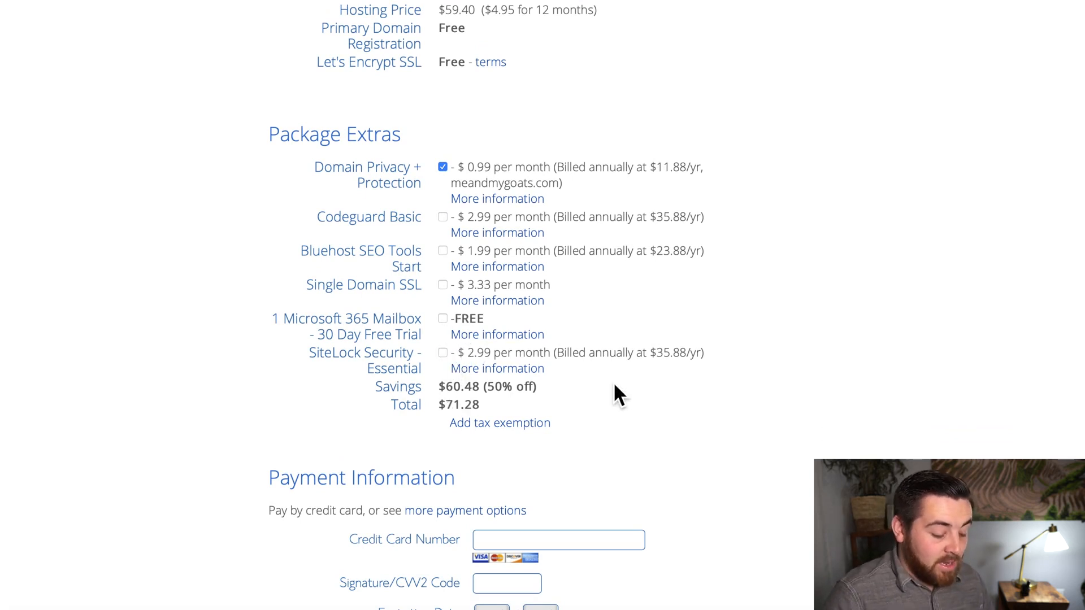
{"action": "scroll", "coordinate": [613, 383], "scroll_direction": "down", "scroll_amount": 1}
{"action": "scroll", "coordinate": [615, 387], "scroll_direction": "down", "scroll_amount": 2}
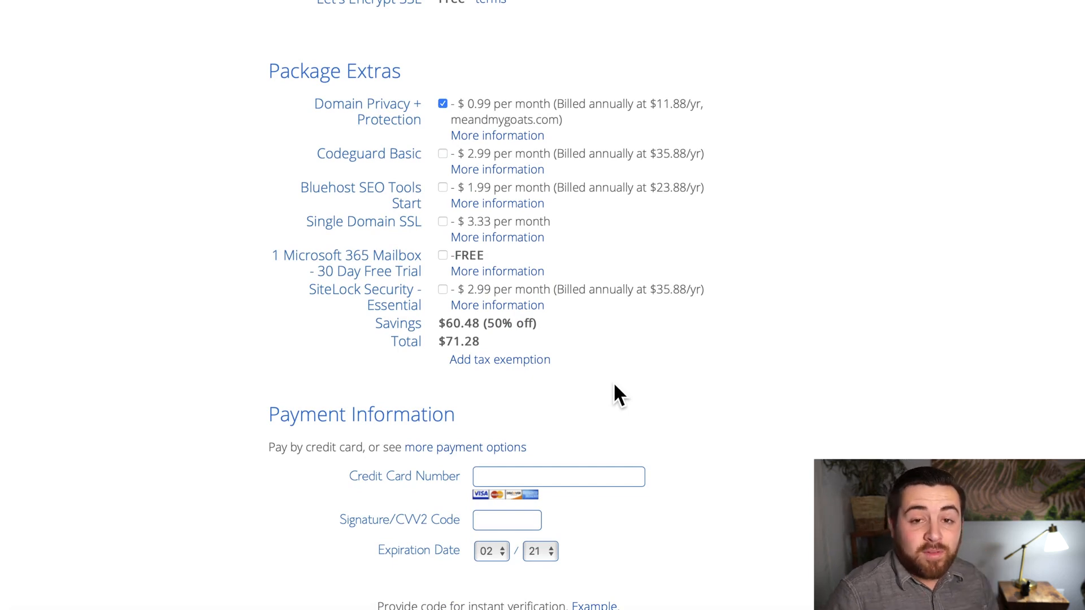
{"action": "scroll", "coordinate": [612, 382], "scroll_direction": "up", "scroll_amount": 1}
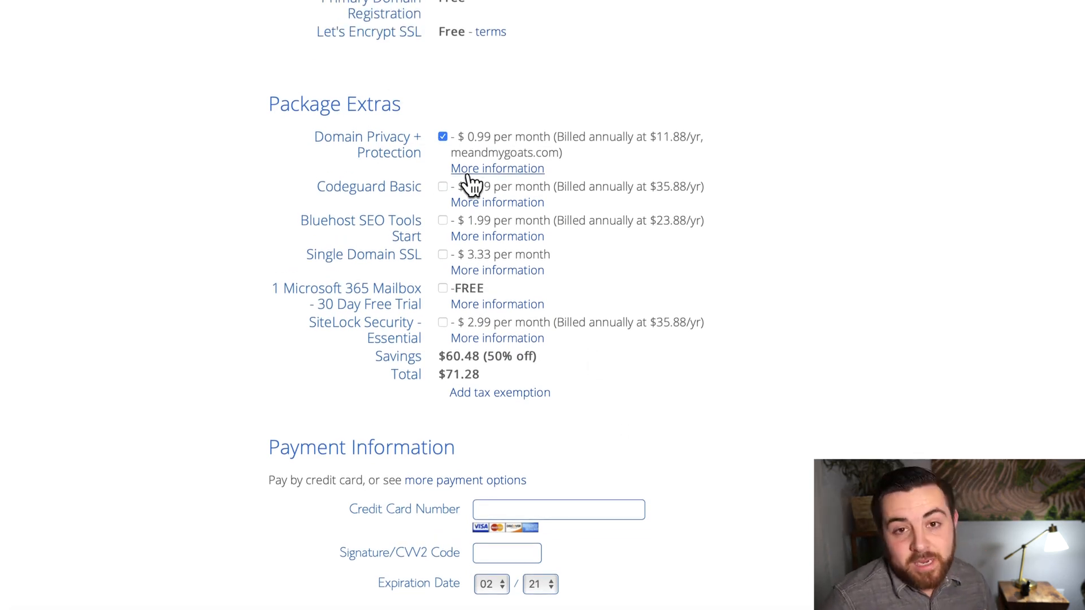
Step: Accept the Auto Renewal Terms, Terms of Service and Cancellation Policy for the hosting order
{"action": "scroll", "coordinate": [469, 183], "scroll_direction": "down", "scroll_amount": 2}
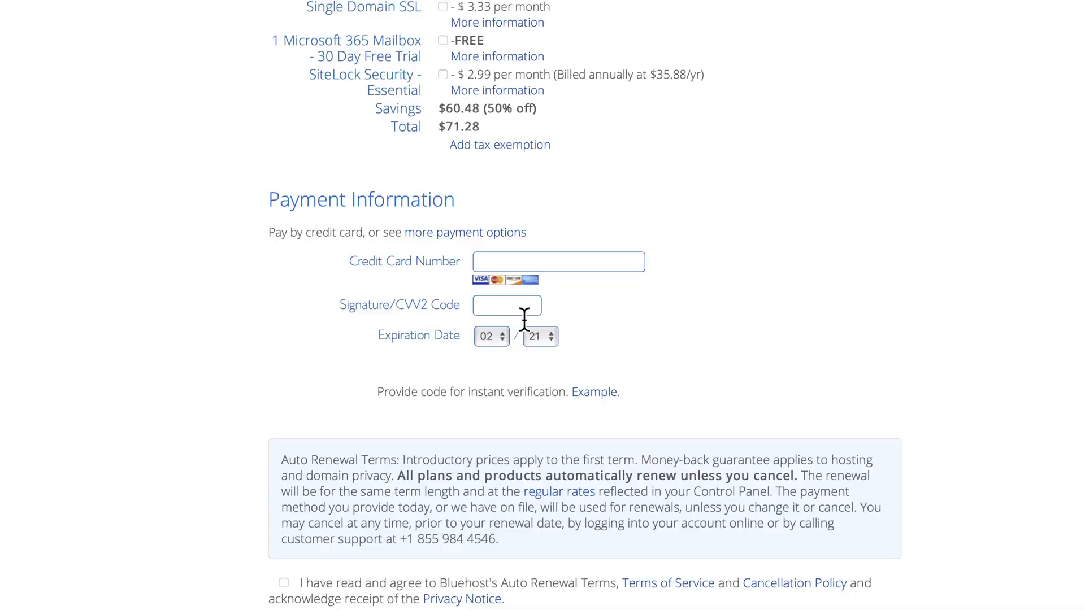
{"action": "scroll", "coordinate": [524, 318], "scroll_direction": "down", "scroll_amount": 3}
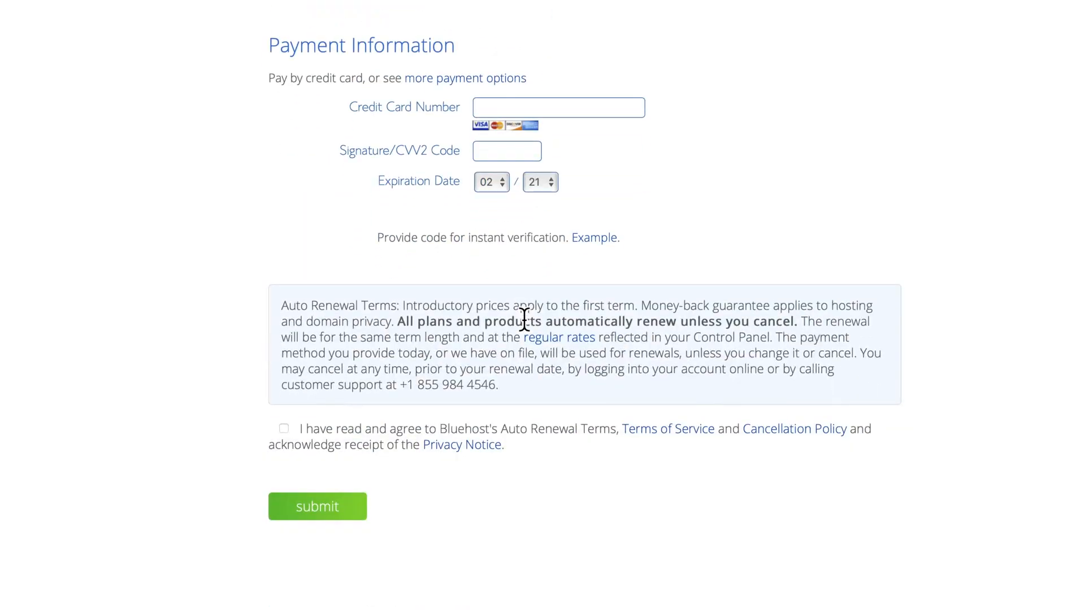
{"action": "left_click", "coordinate": [287, 433]}
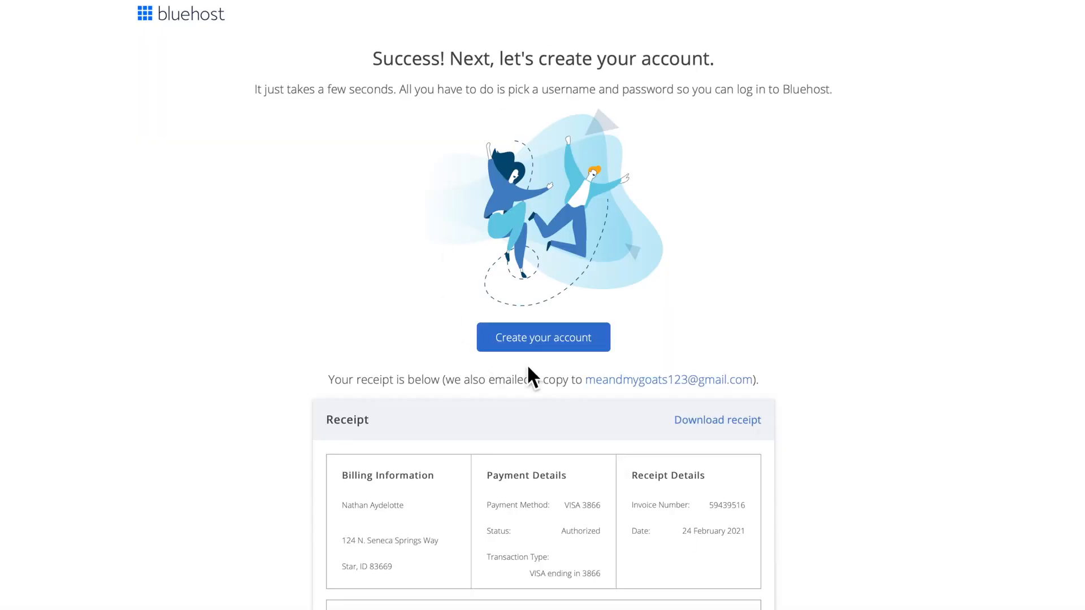
Step: Create the hosting account for meandmygoats.com with a new account password and save that password in the browser's keychain
{"action": "left_click", "coordinate": [546, 345]}
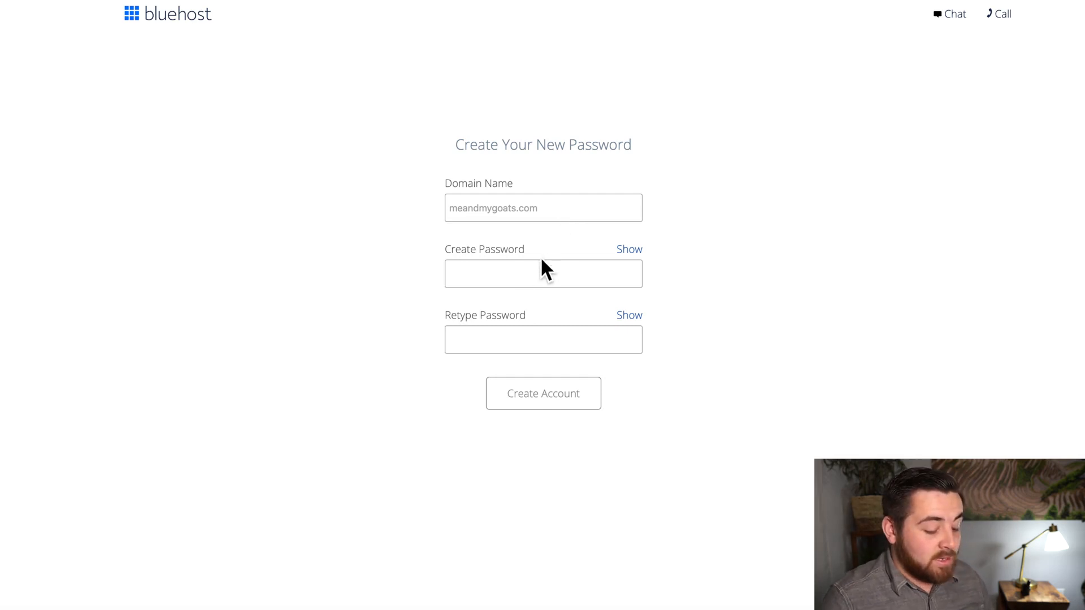
{"action": "left_click", "coordinate": [531, 274]}
{"action": "left_click", "coordinate": [717, 312]}
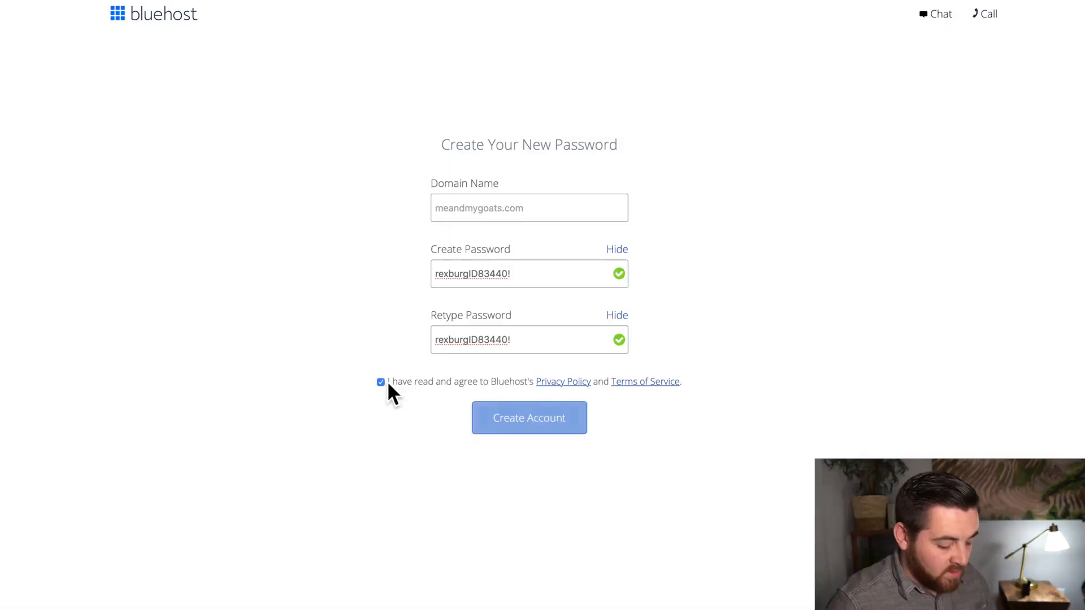
{"action": "left_click", "coordinate": [547, 433]}
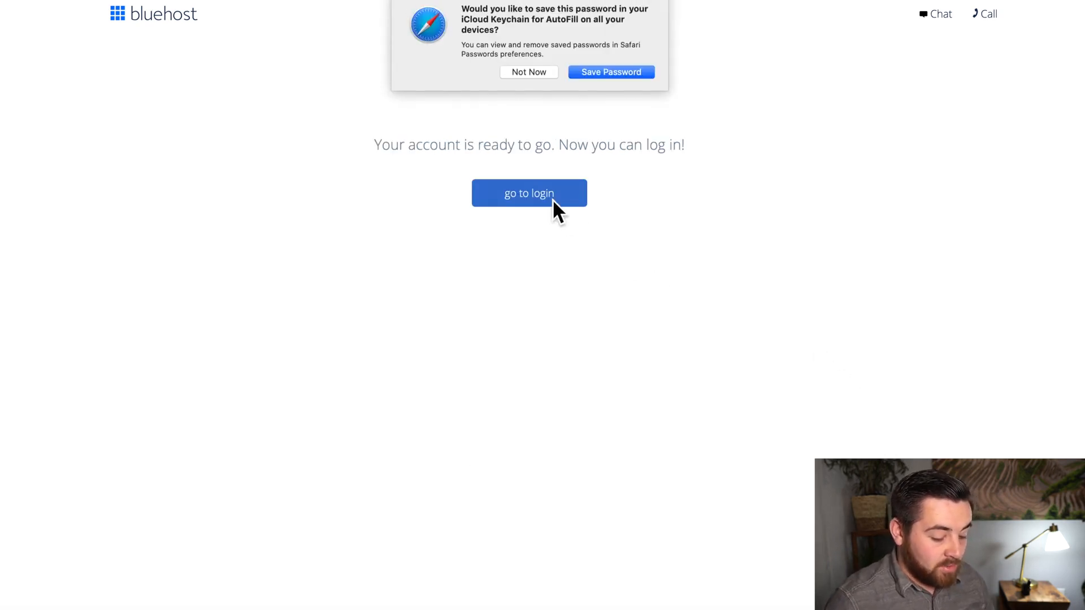
{"action": "left_click", "coordinate": [612, 74]}
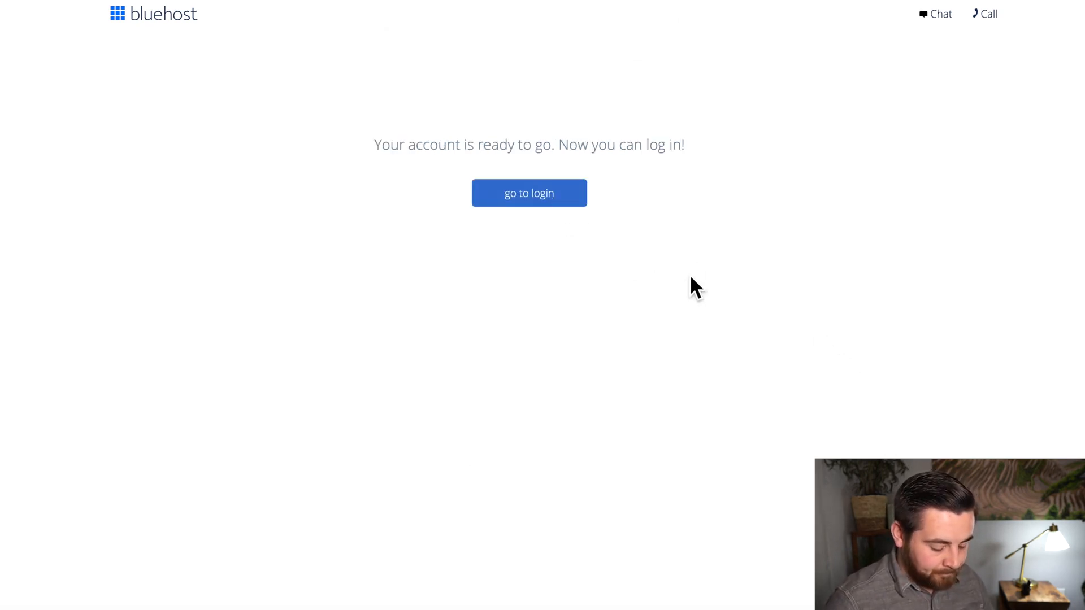
Step: Log in to the hosting account with the domain name meandmygoats.com and the account password
{"action": "left_click", "coordinate": [544, 308]}
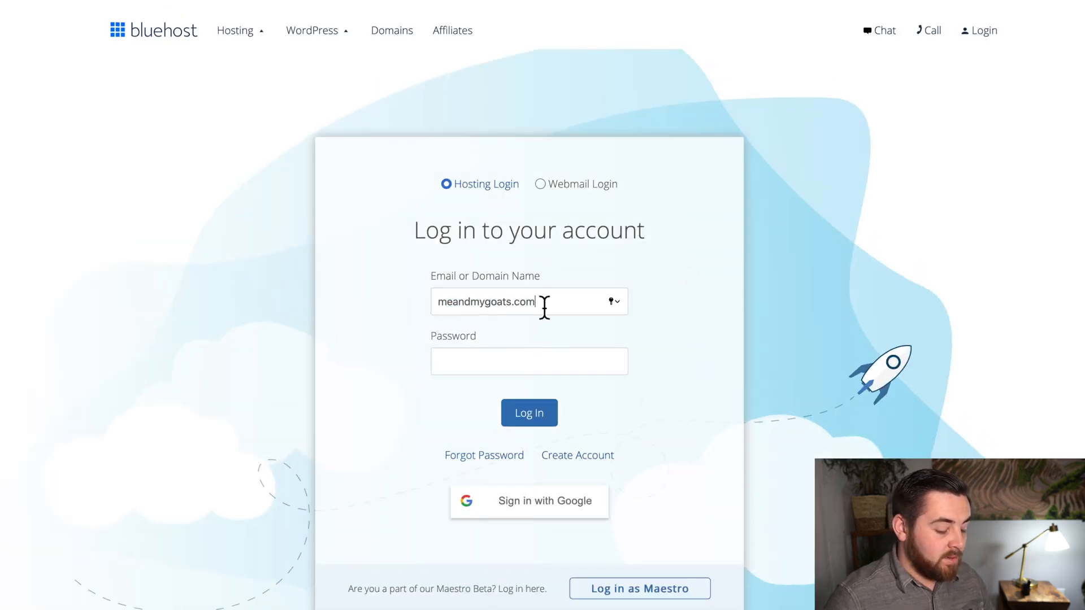
{"action": "left_click_drag", "start_coordinate": [534, 308], "coordinate": [435, 308]}
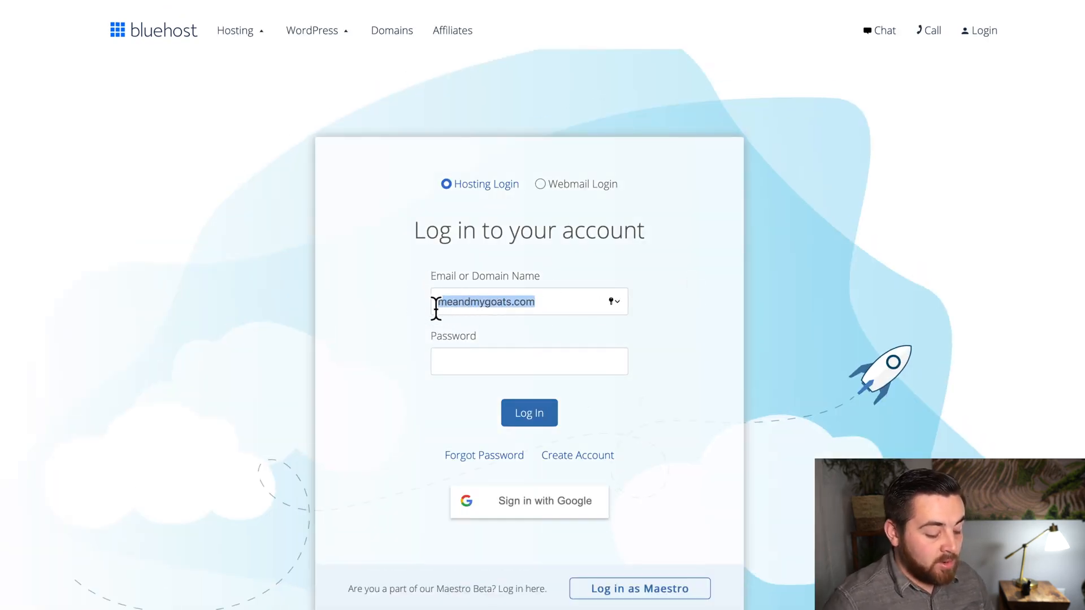
{"action": "left_click", "coordinate": [551, 313]}
{"action": "left_click", "coordinate": [524, 370]}
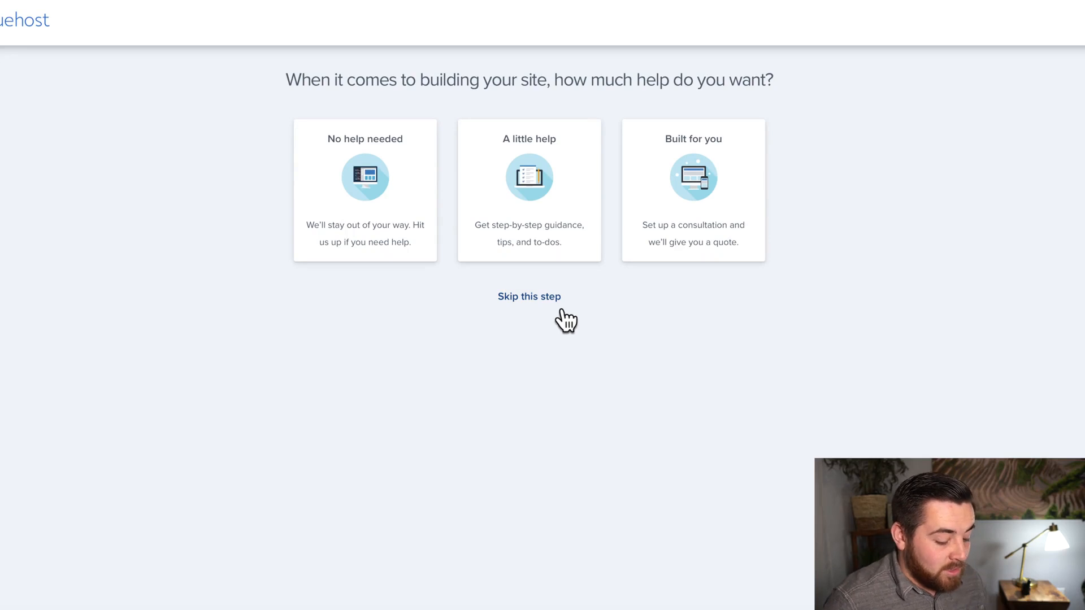
Step: Skip the setup questions about help level, kind of site, website-building experience and site goals
{"action": "left_click", "coordinate": [545, 300]}
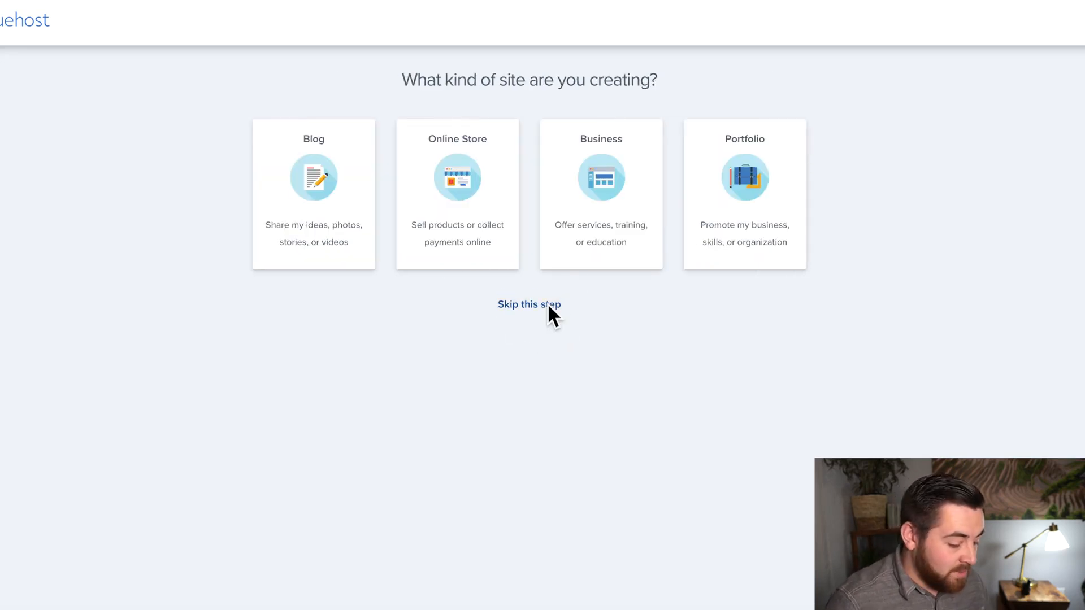
{"action": "left_click", "coordinate": [548, 306]}
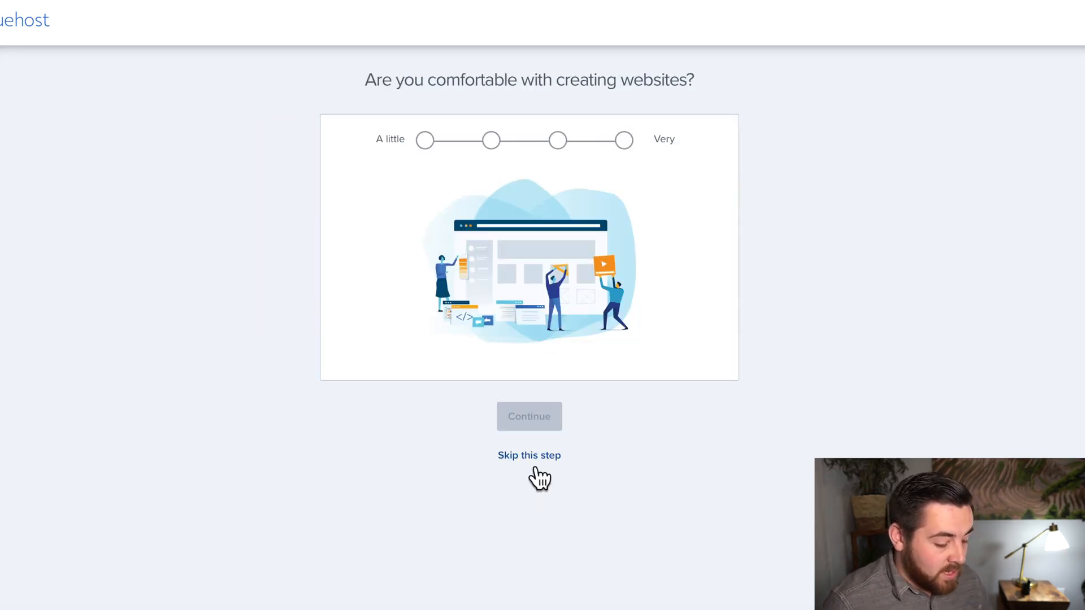
{"action": "left_click", "coordinate": [528, 457]}
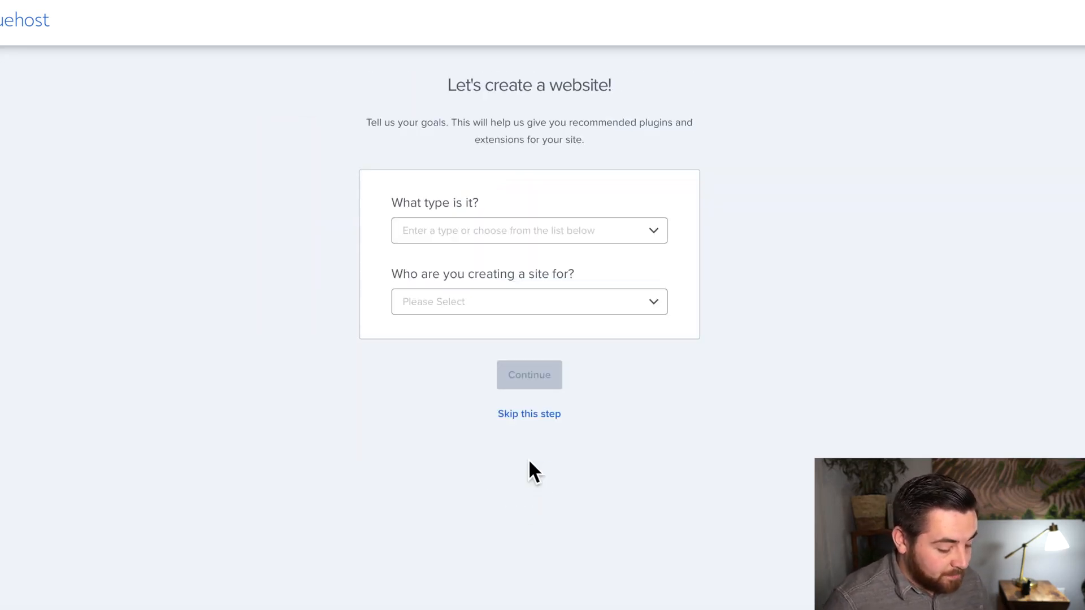
{"action": "left_click", "coordinate": [540, 418]}
{"action": "left_click", "coordinate": [521, 371]}
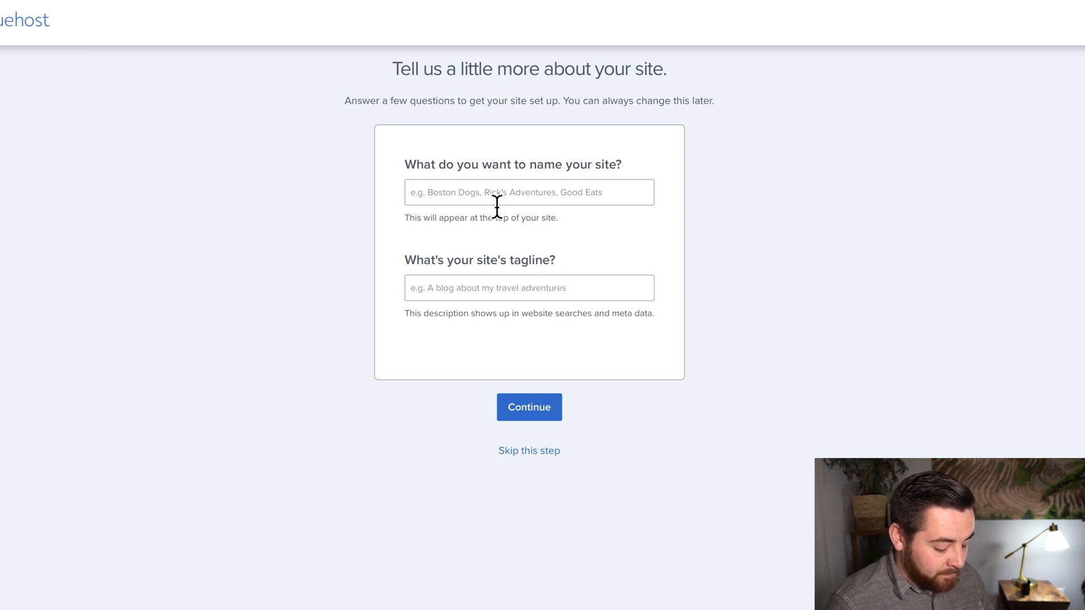
Step: Name the site "Me and My Goats", set its tagline to "A place where you can learn about goat care and ownership", and continue
{"action": "type", "text": "Me and My Goats"}
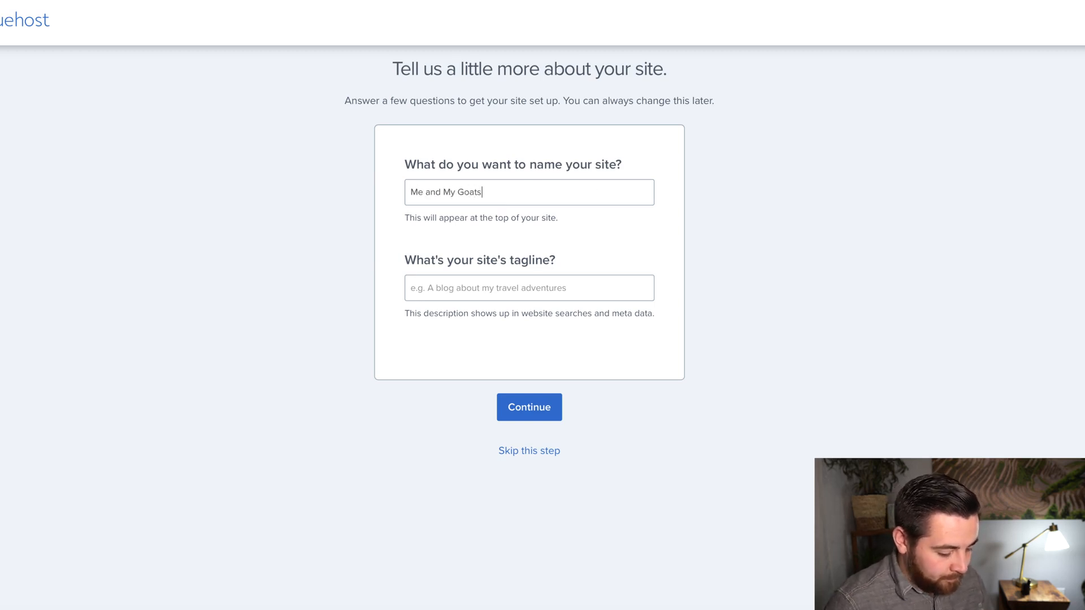
{"action": "left_click", "coordinate": [489, 294]}
{"action": "type", "text": "A"}
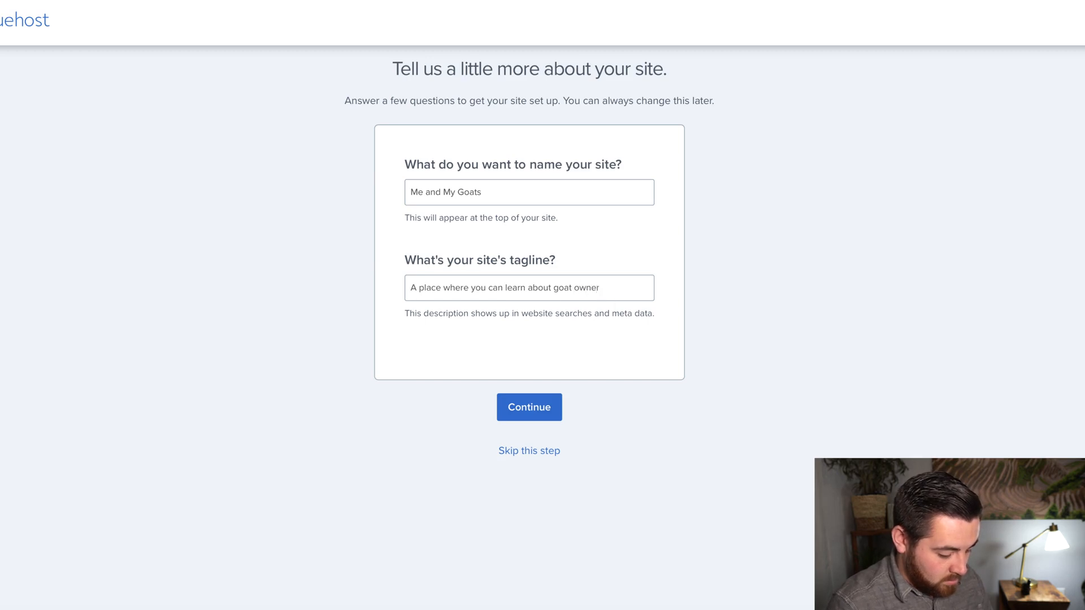
{"action": "left_click", "coordinate": [575, 288]}
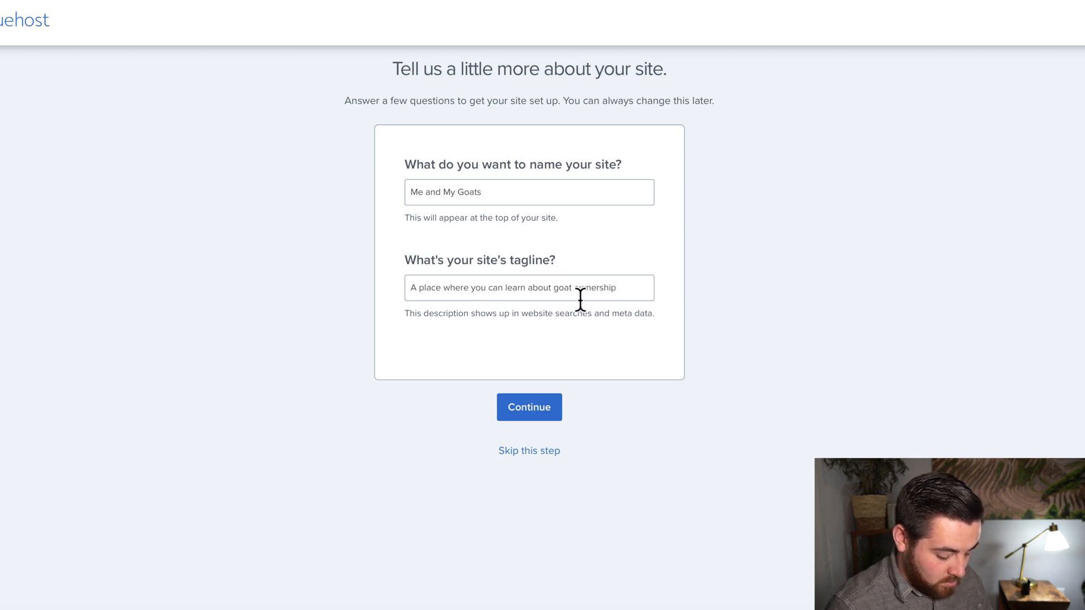
{"action": "type", "text": "care"}
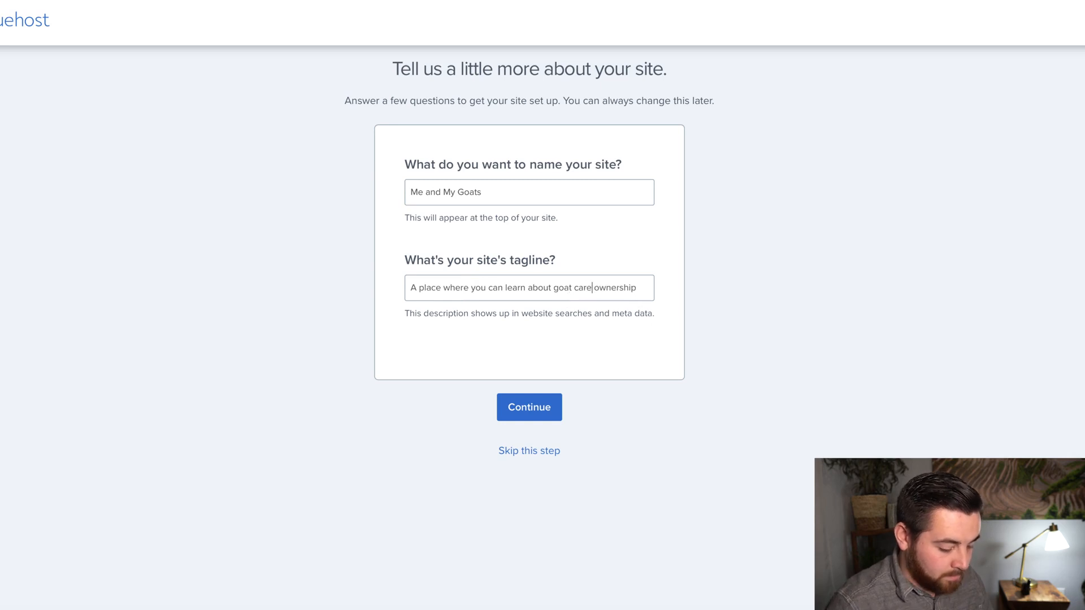
{"action": "type", "text": " and"}
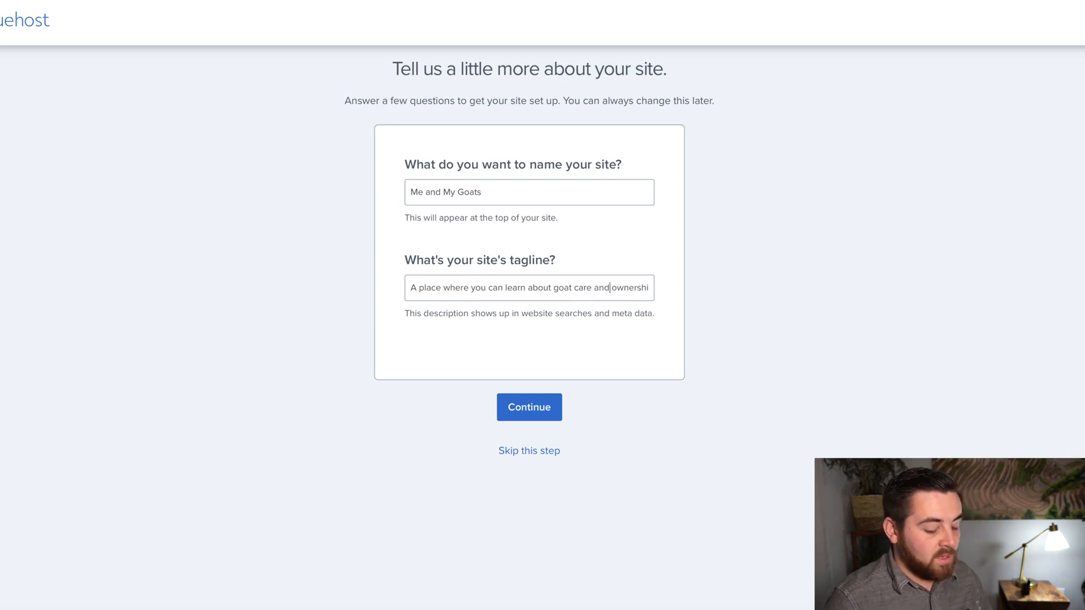
{"action": "left_click", "coordinate": [548, 416]}
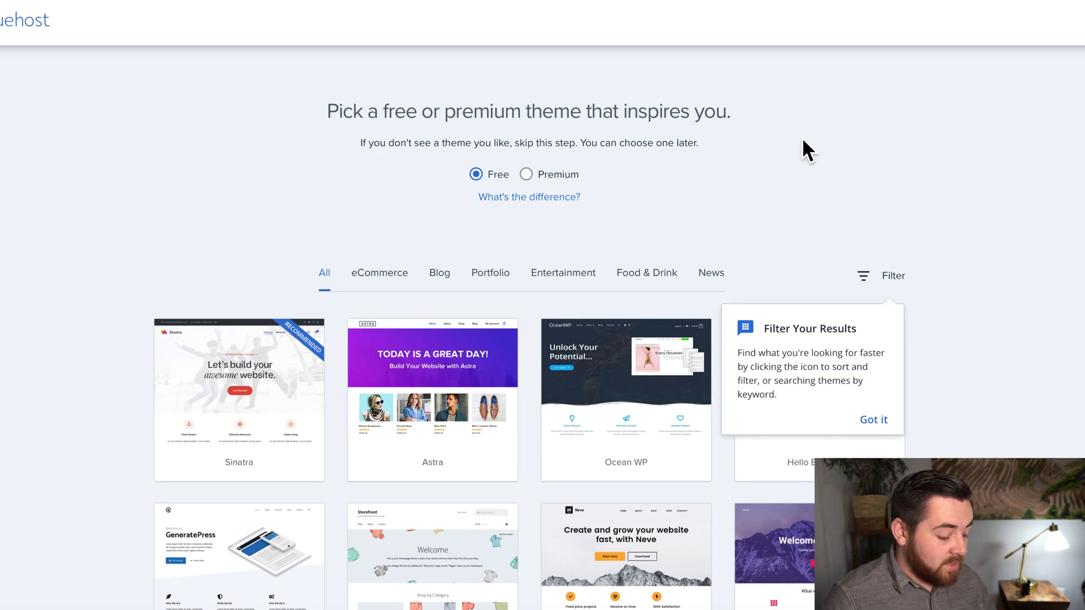
Step: Look through the free themes offered for the new site
{"action": "scroll", "coordinate": [780, 361], "scroll_direction": "down", "scroll_amount": 2}
{"action": "scroll", "coordinate": [777, 352], "scroll_direction": "down", "scroll_amount": 1}
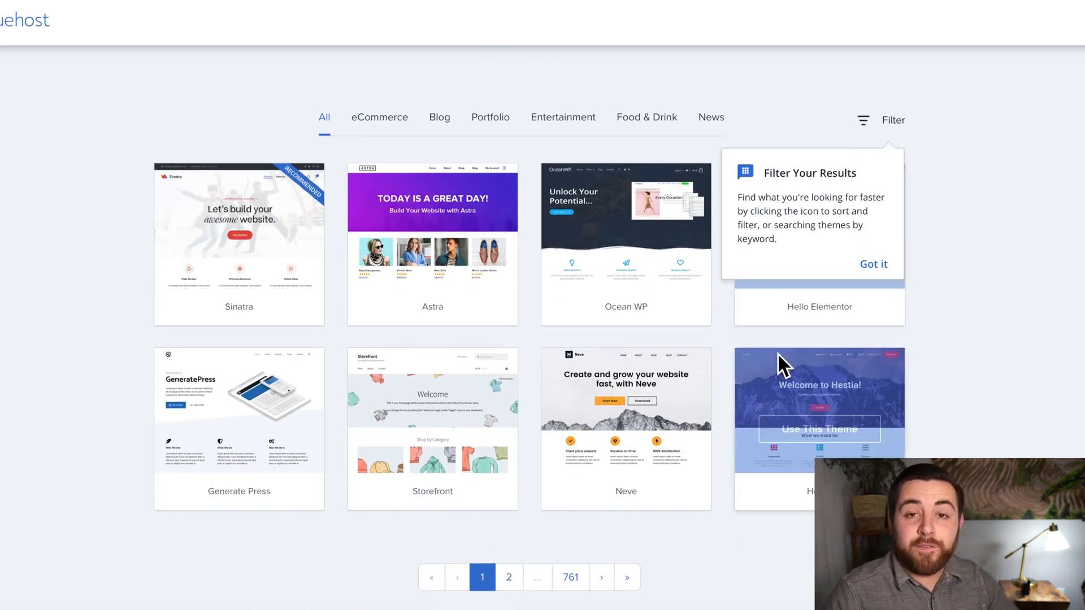